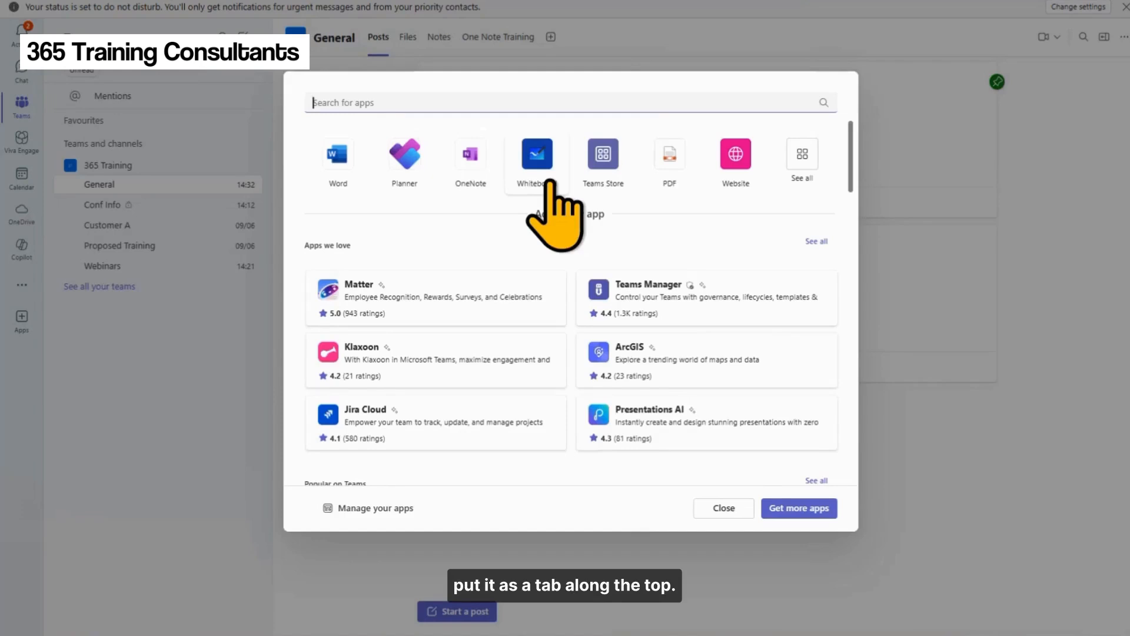
# Find the Planner app and add it as a tab in the General channel.
pyautogui.write('po')
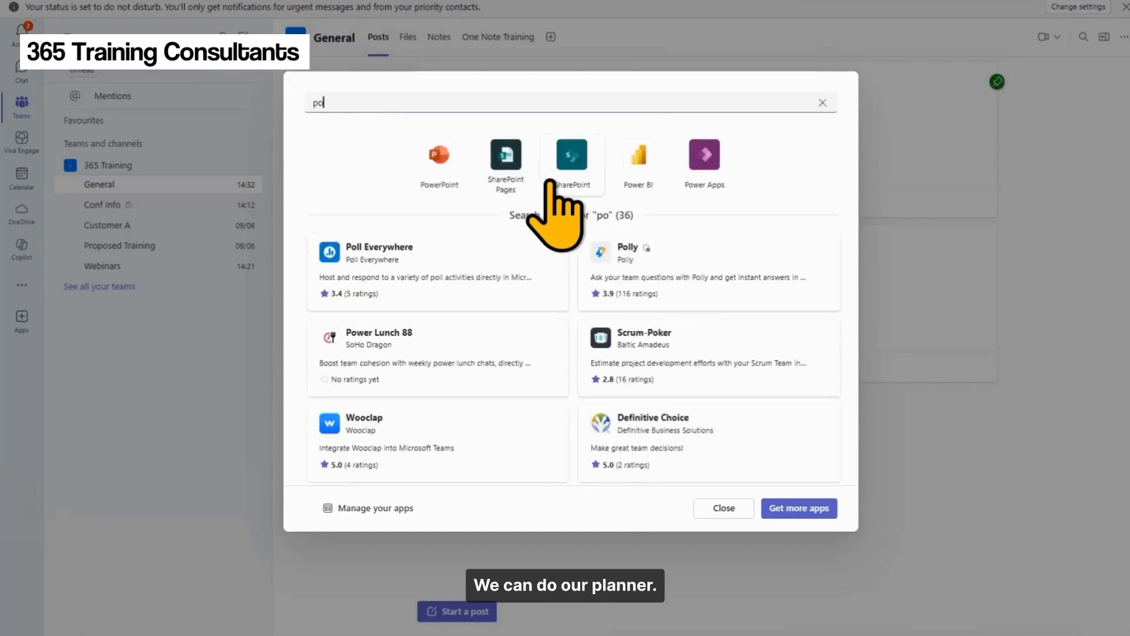
pyautogui.press('BackSpace')
pyautogui.write('l')
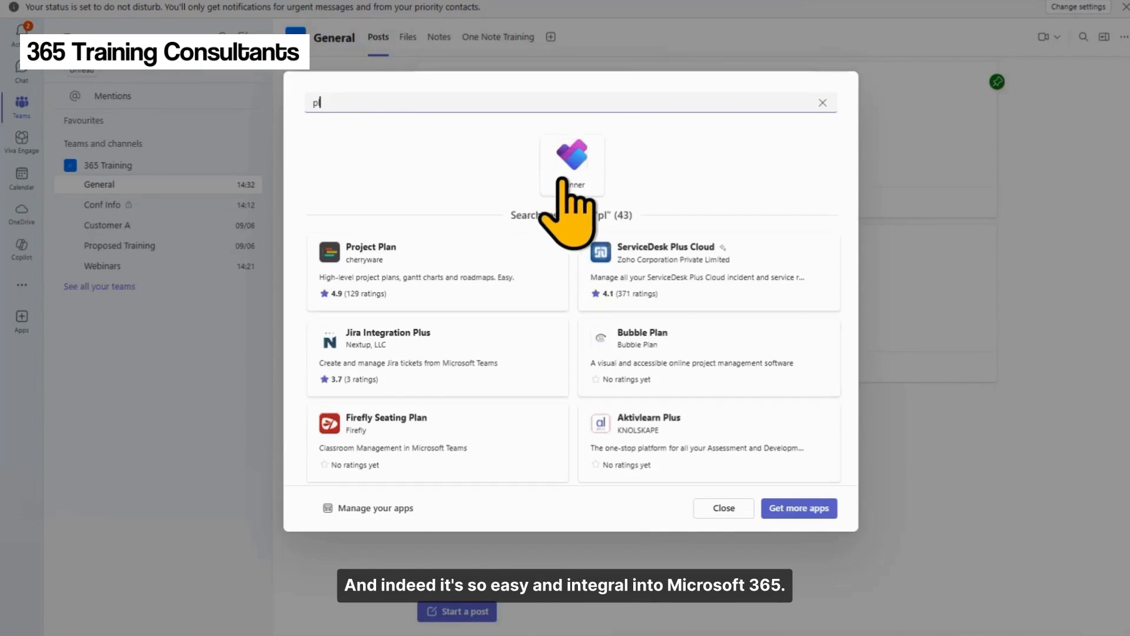
pyautogui.click(570, 177)
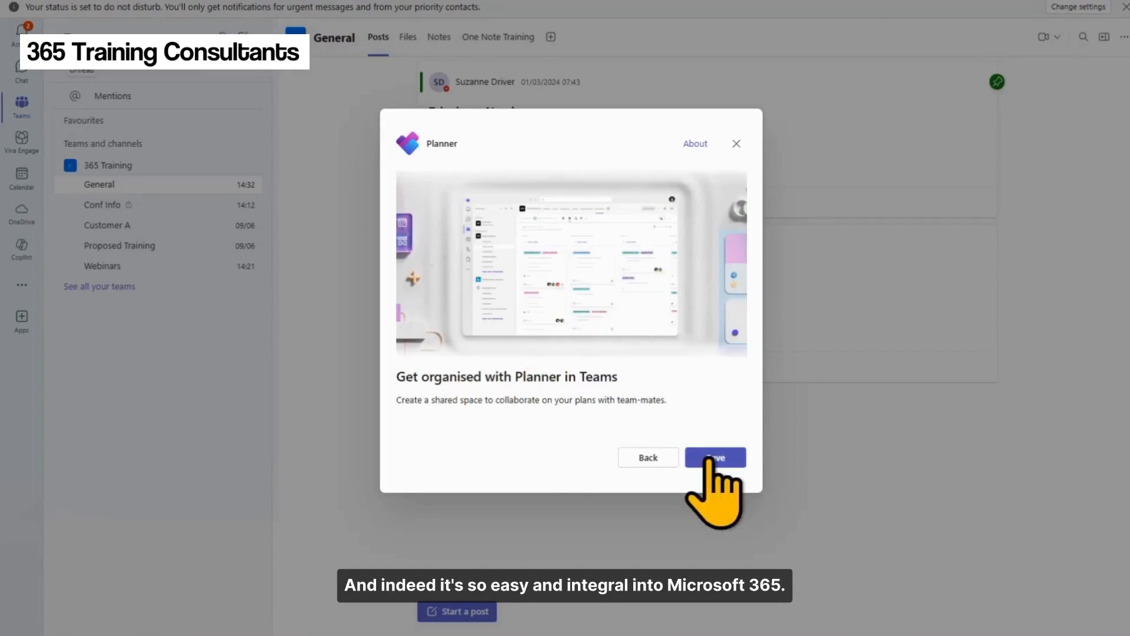
pyautogui.click(716, 458)
# Create a new plan for the 365 Training team from the basic Project Management template, keeping the template's name.
pyautogui.click(662, 424)
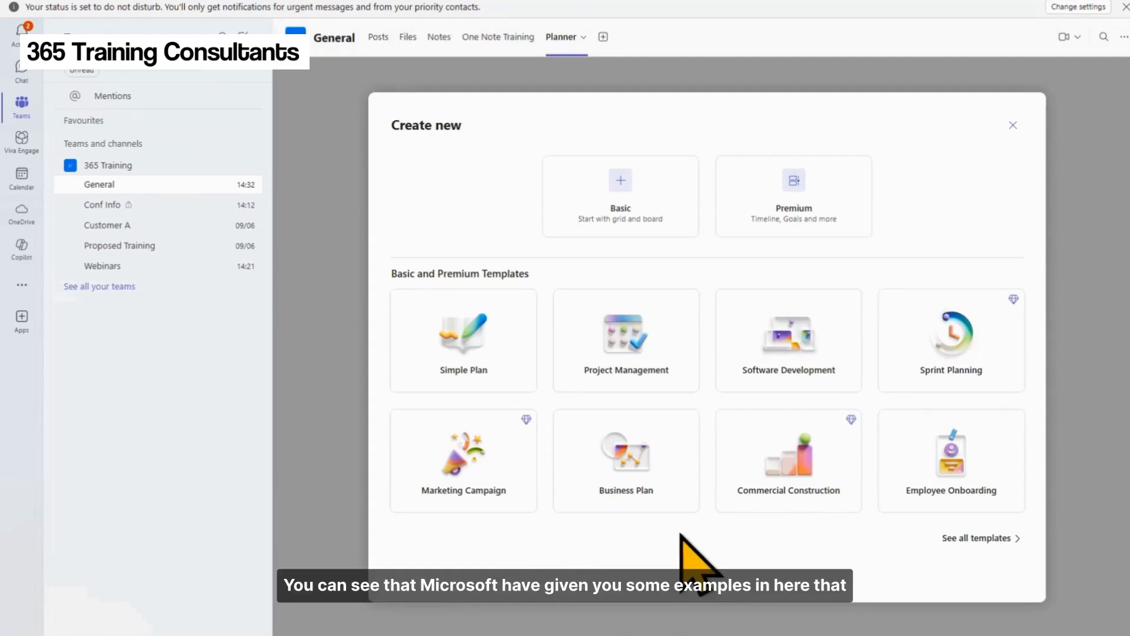
pyautogui.click(635, 333)
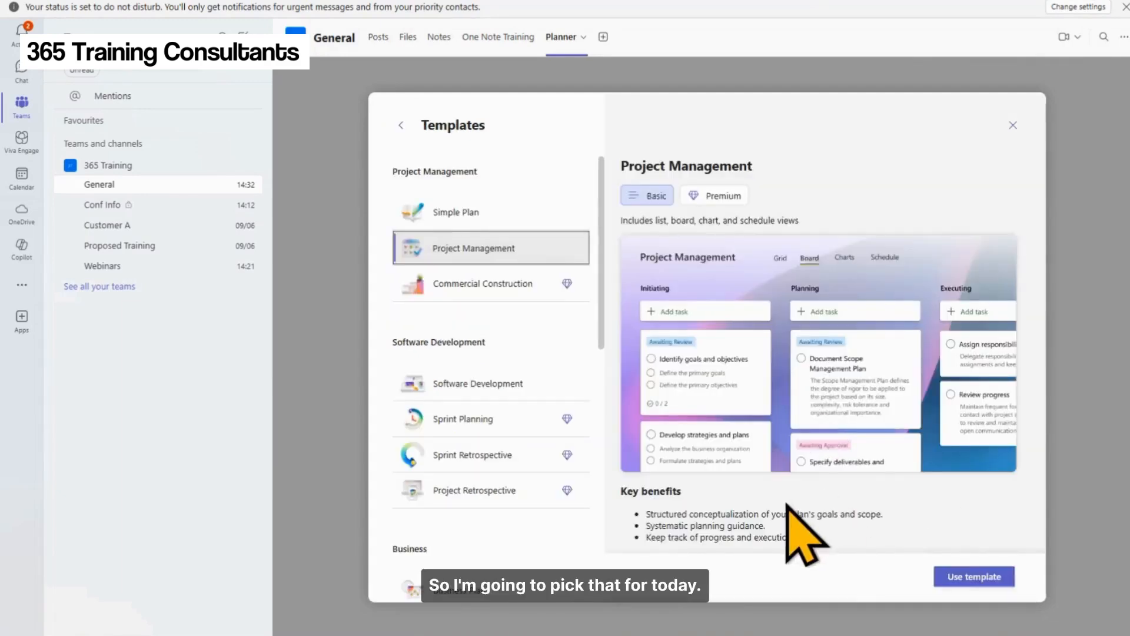
pyautogui.click(969, 576)
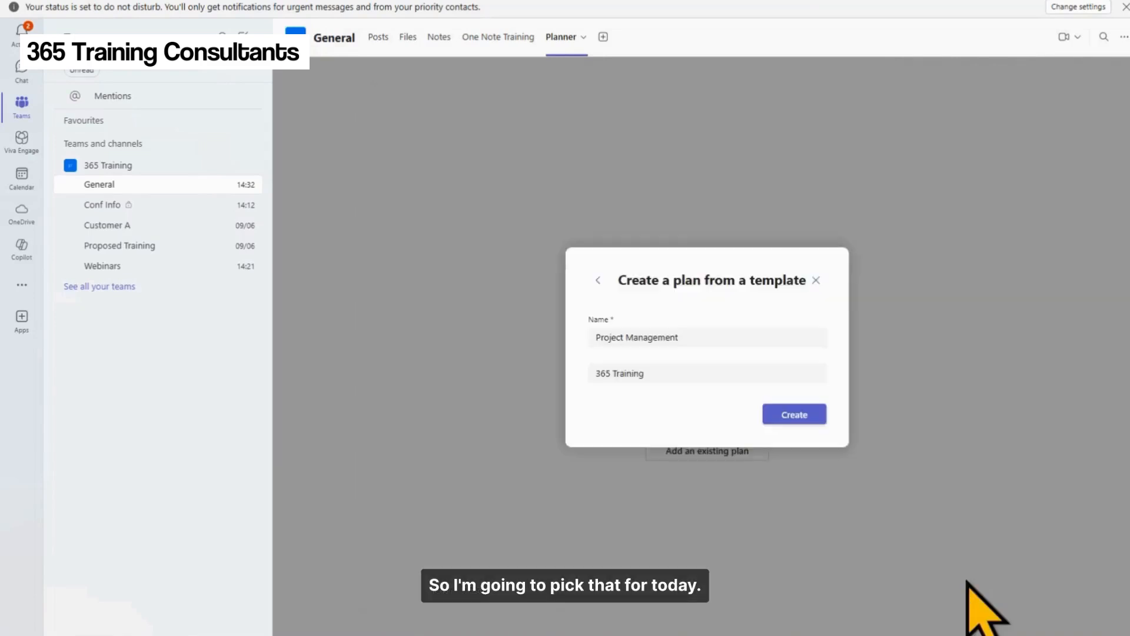
pyautogui.click(810, 415)
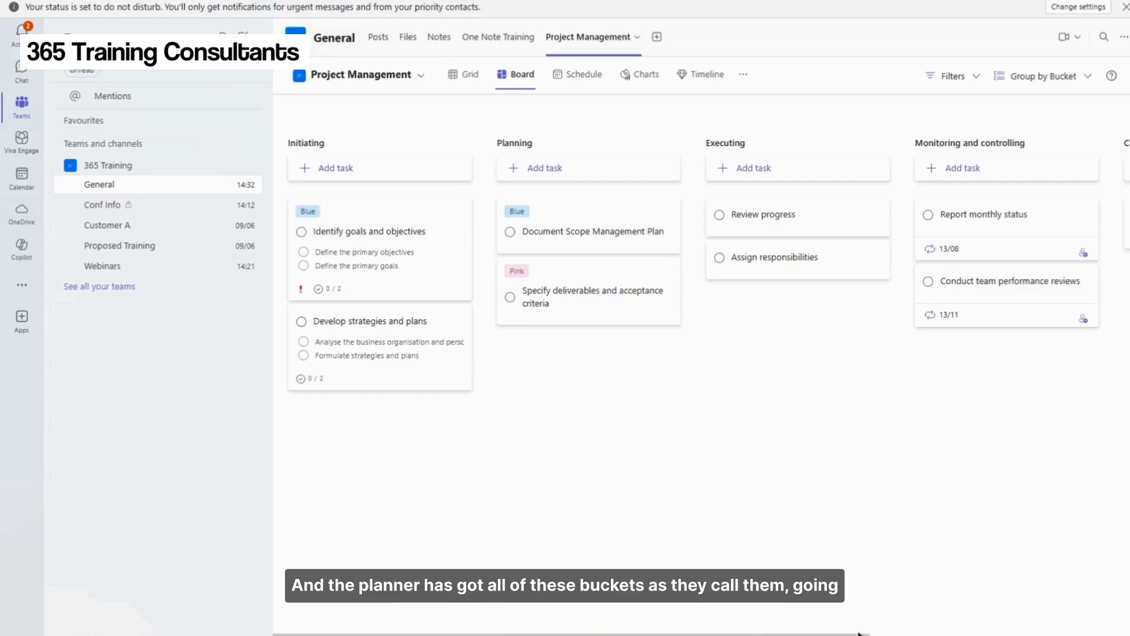
pyautogui.moveTo(860, 634)
pyautogui.mouseDown()
pyautogui.moveTo(1129, 634)
pyautogui.moveTo(859, 635)
pyautogui.mouseUp()
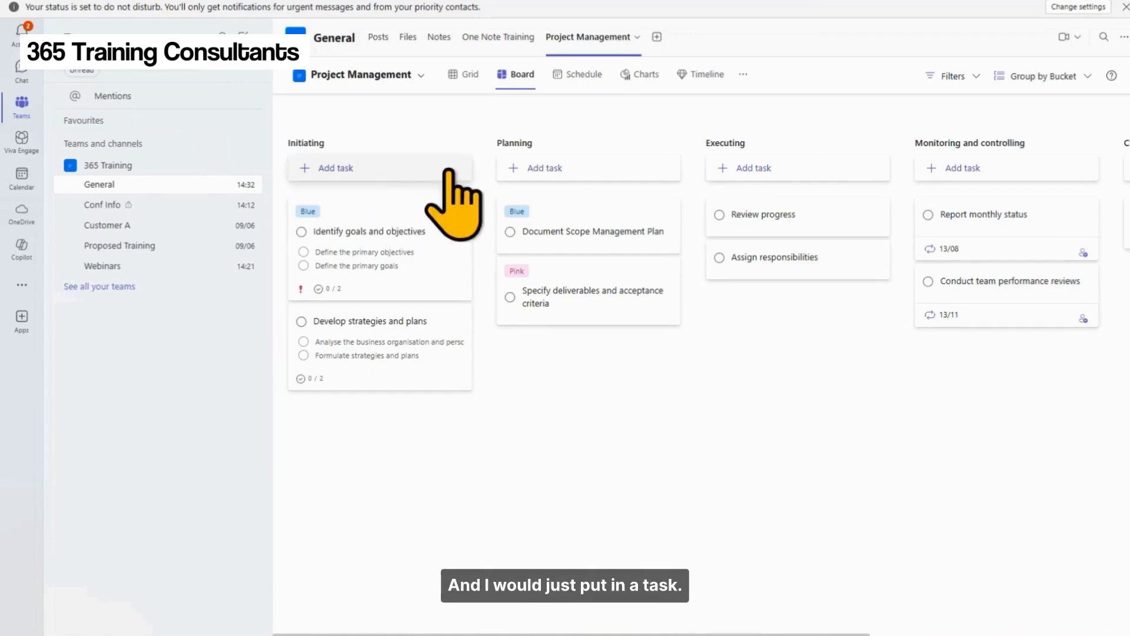
pyautogui.click(507, 170)
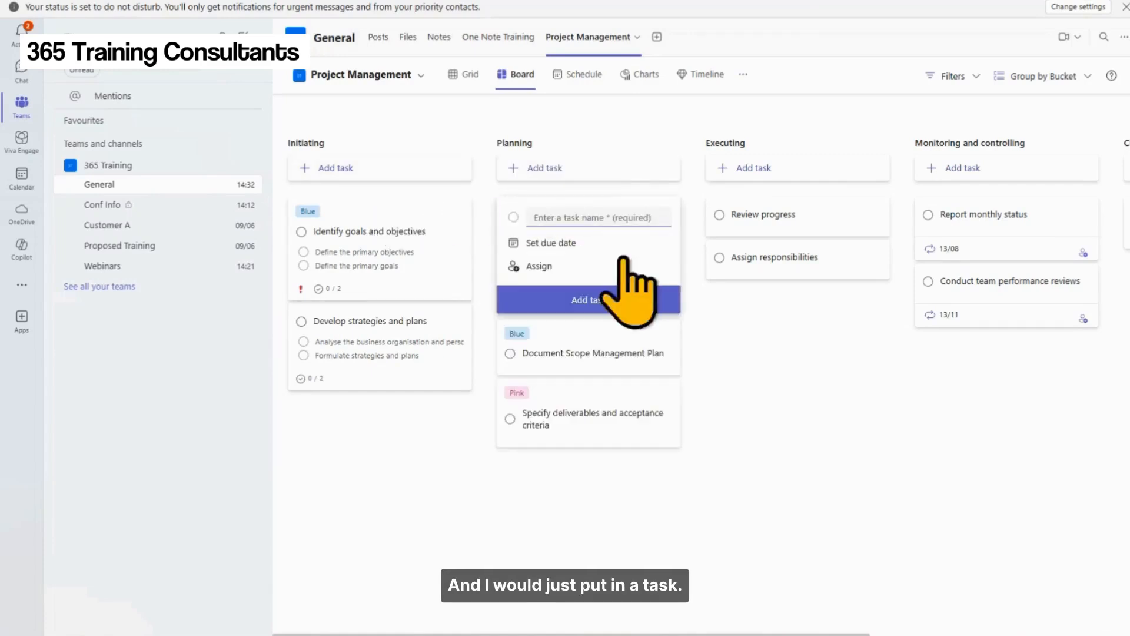
pyautogui.click(368, 240)
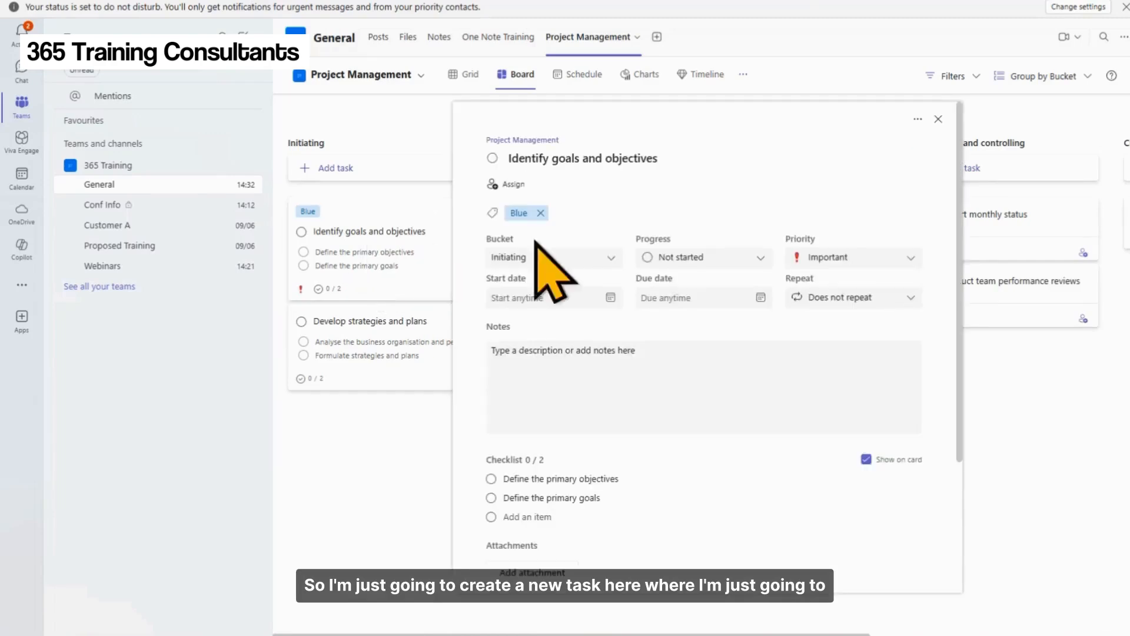
pyautogui.click(938, 119)
# Add a task named Webinar Planning to the Planning bucket, due 28/06 and assigned to a team member.
pyautogui.click(547, 169)
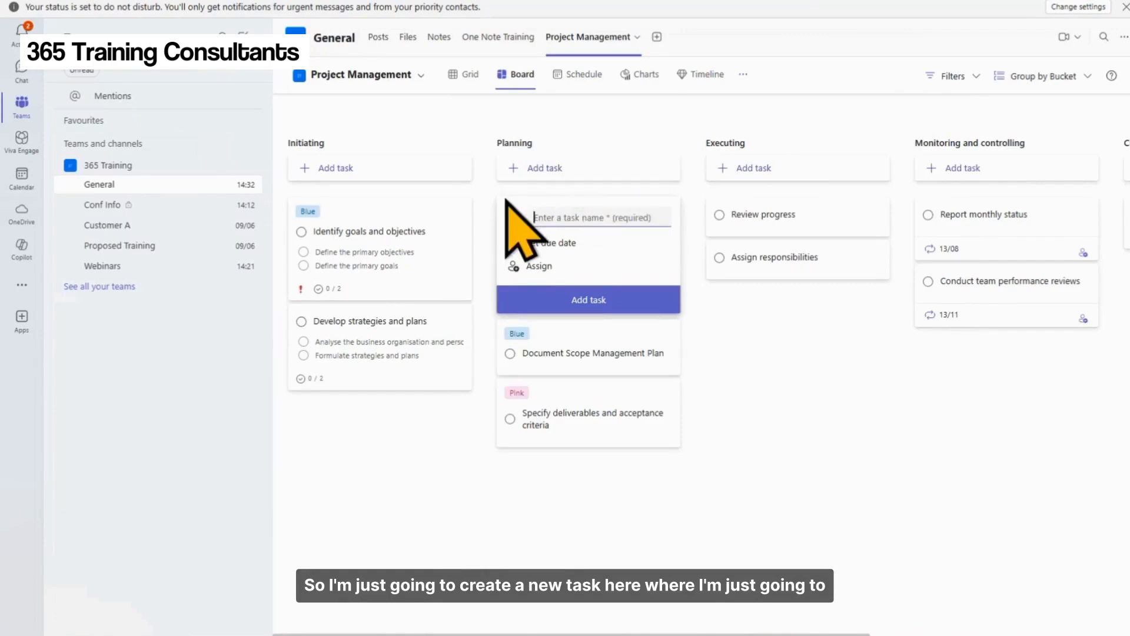
pyautogui.write('Webinar Planning')
pyautogui.click(547, 243)
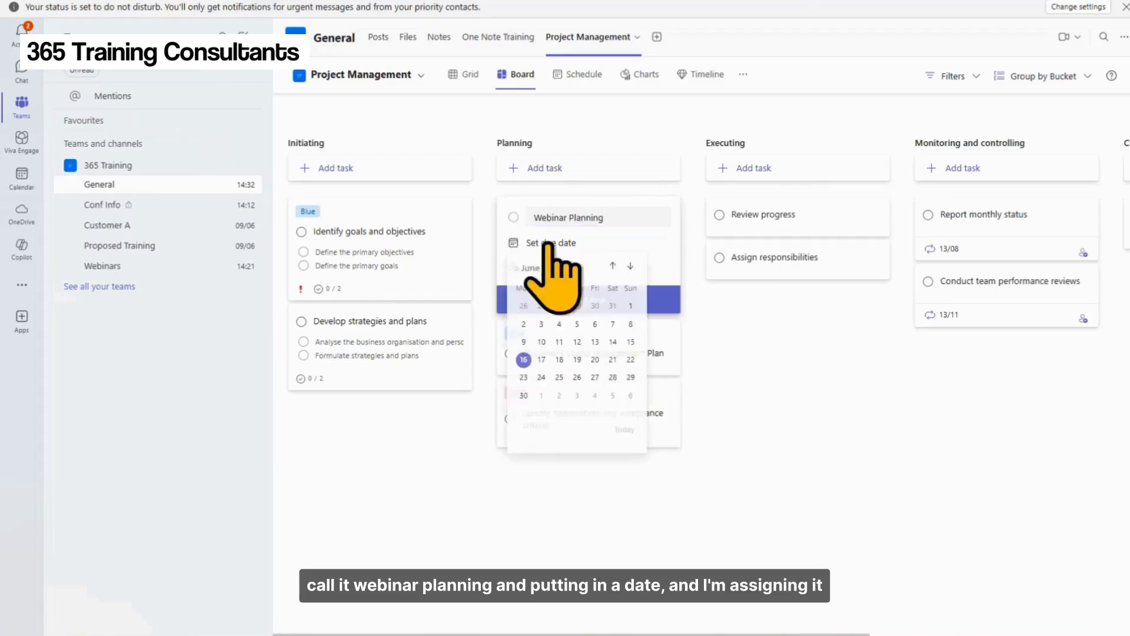
pyautogui.click(613, 378)
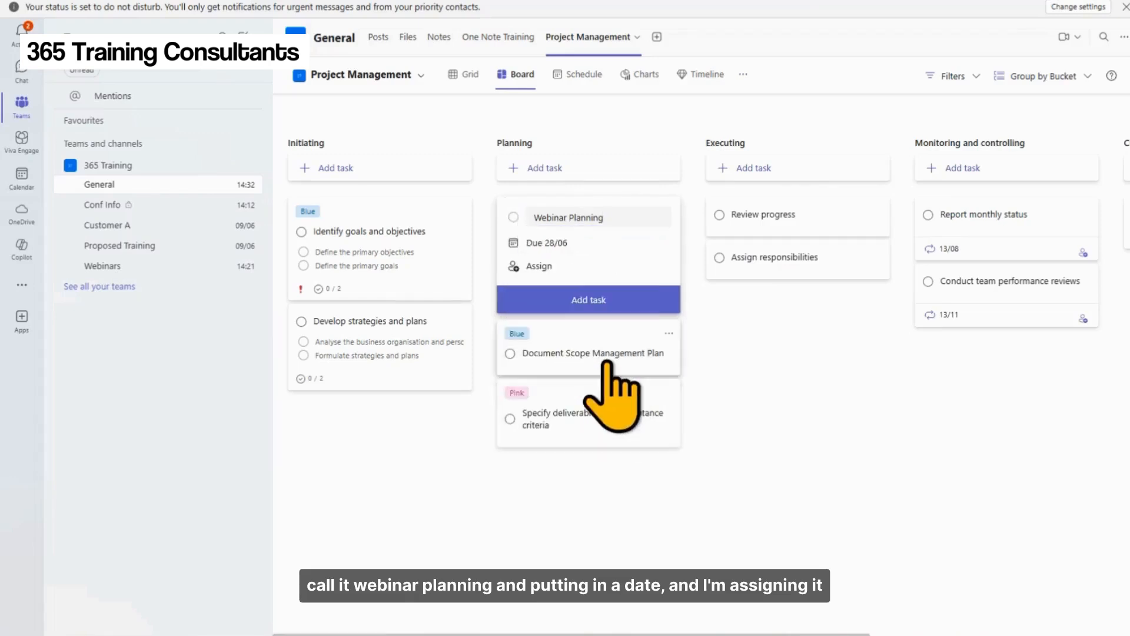
pyautogui.click(541, 266)
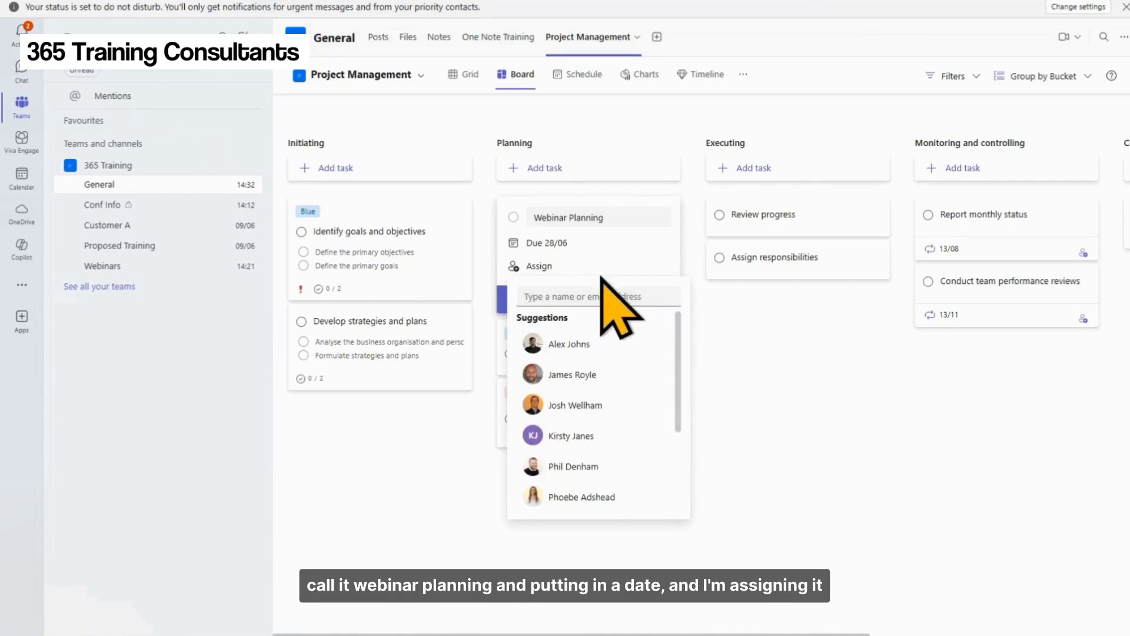
pyautogui.click(621, 465)
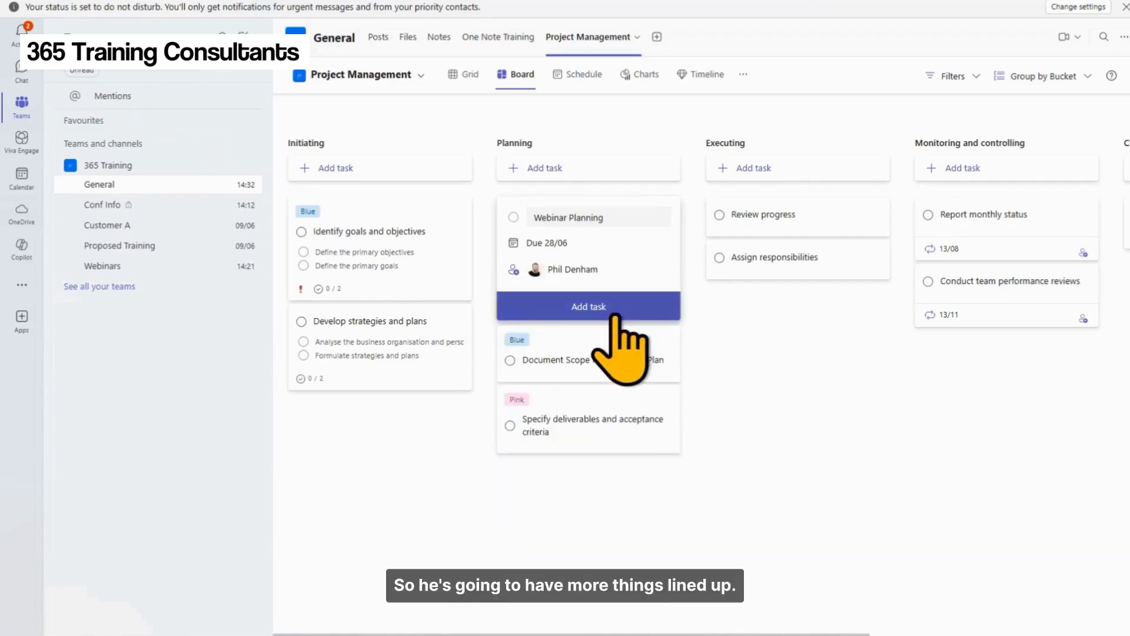
pyautogui.click(616, 316)
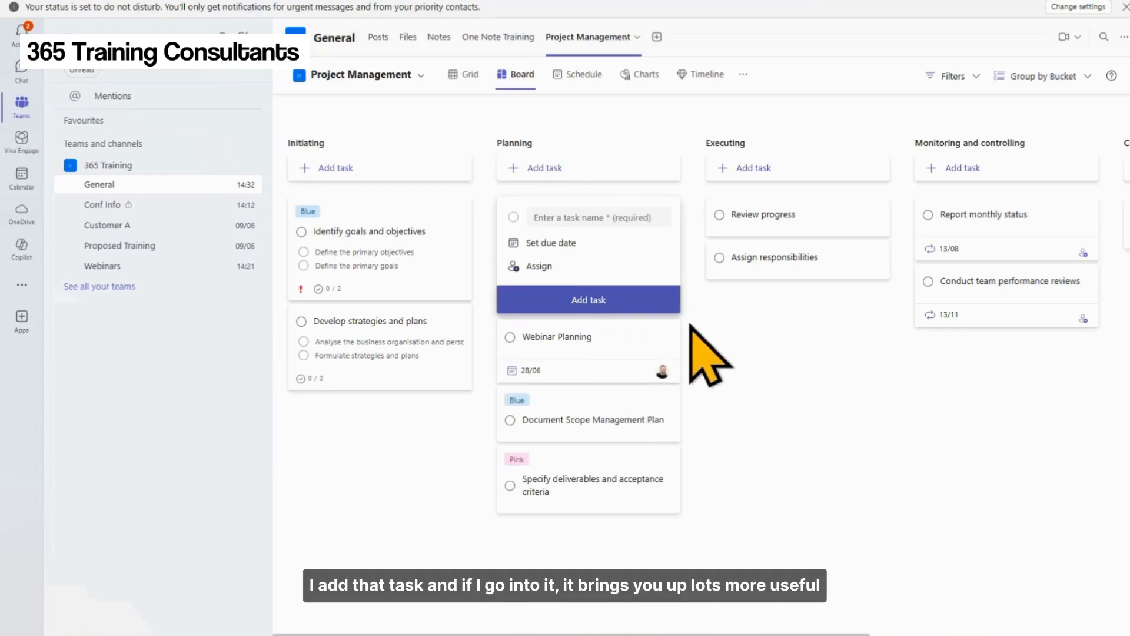
pyautogui.click(617, 339)
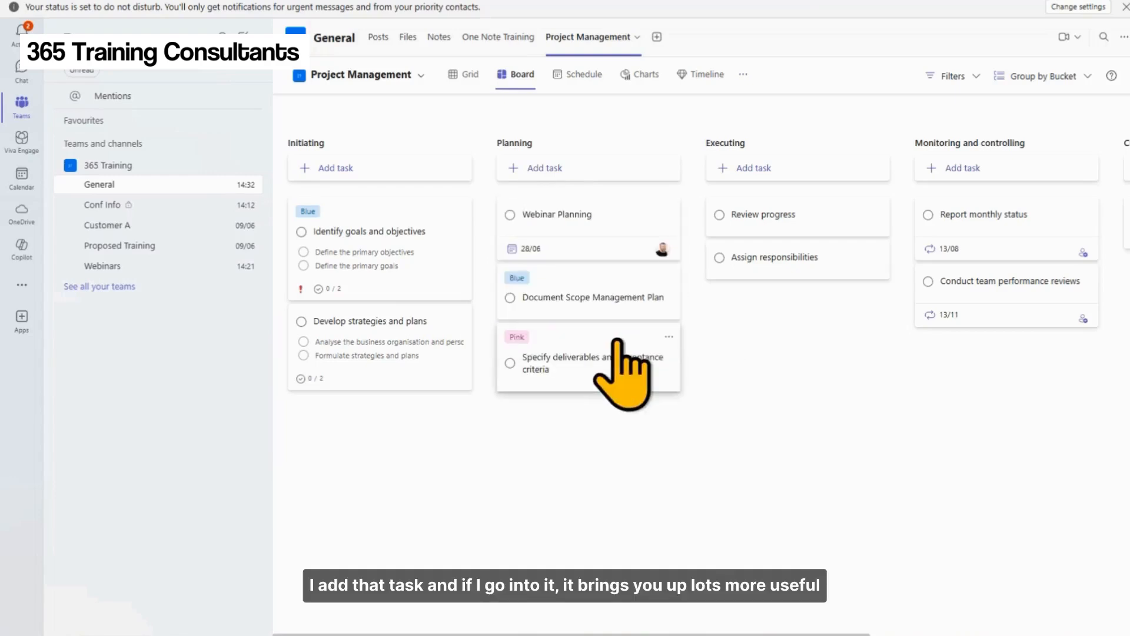
# Open the Webinar Planning task's details and give it the Pink label.
pyautogui.click(588, 241)
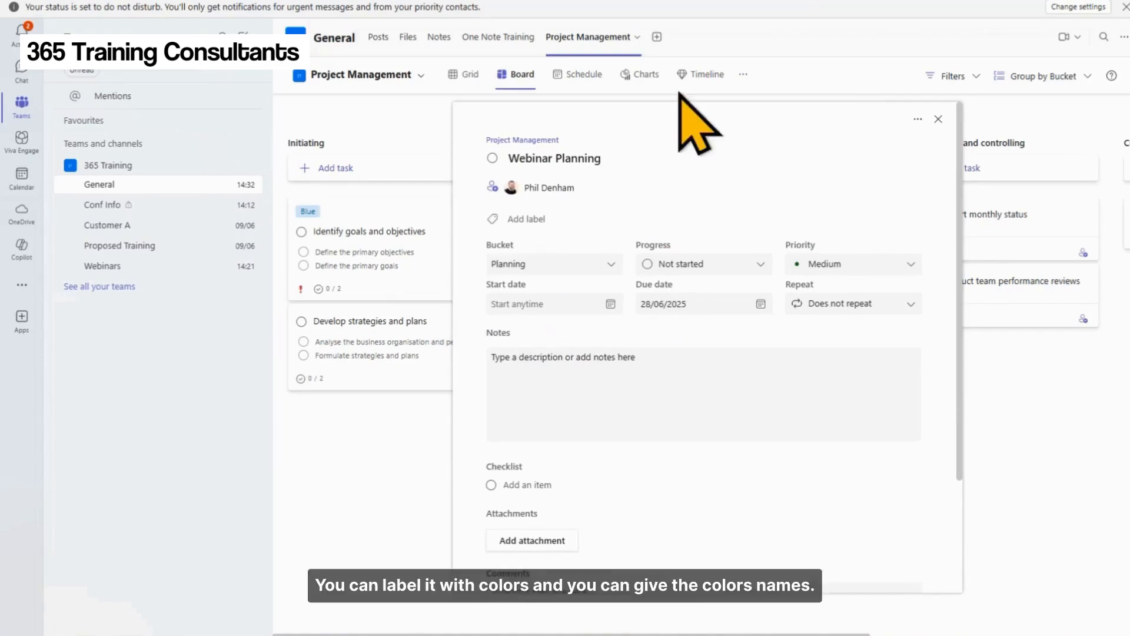
pyautogui.click(530, 219)
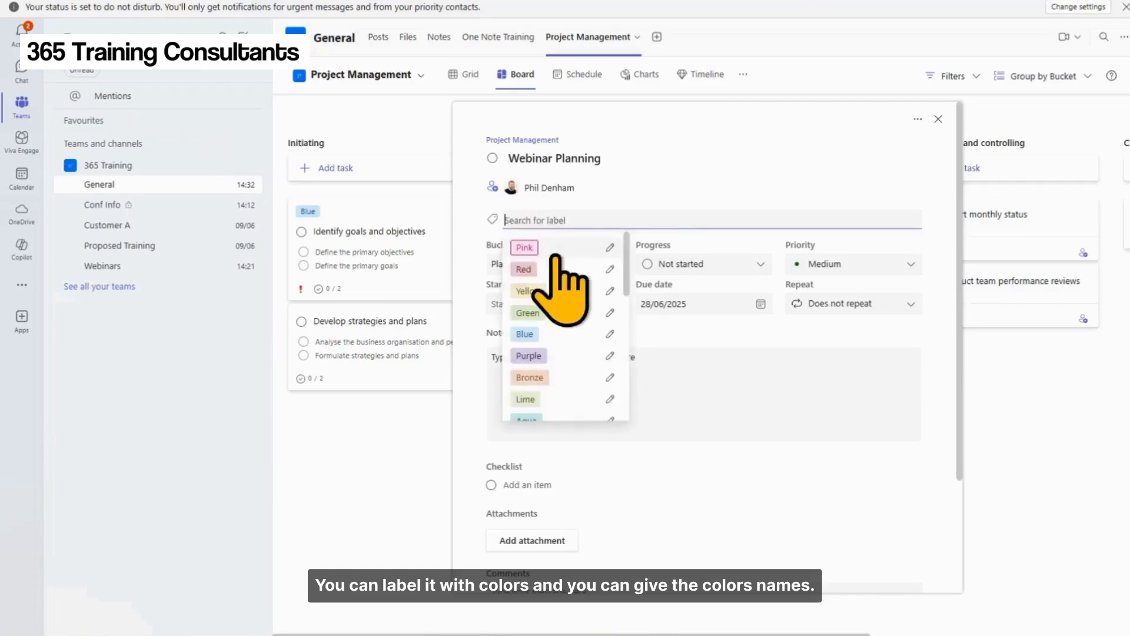
pyautogui.click(527, 249)
pyautogui.click(665, 160)
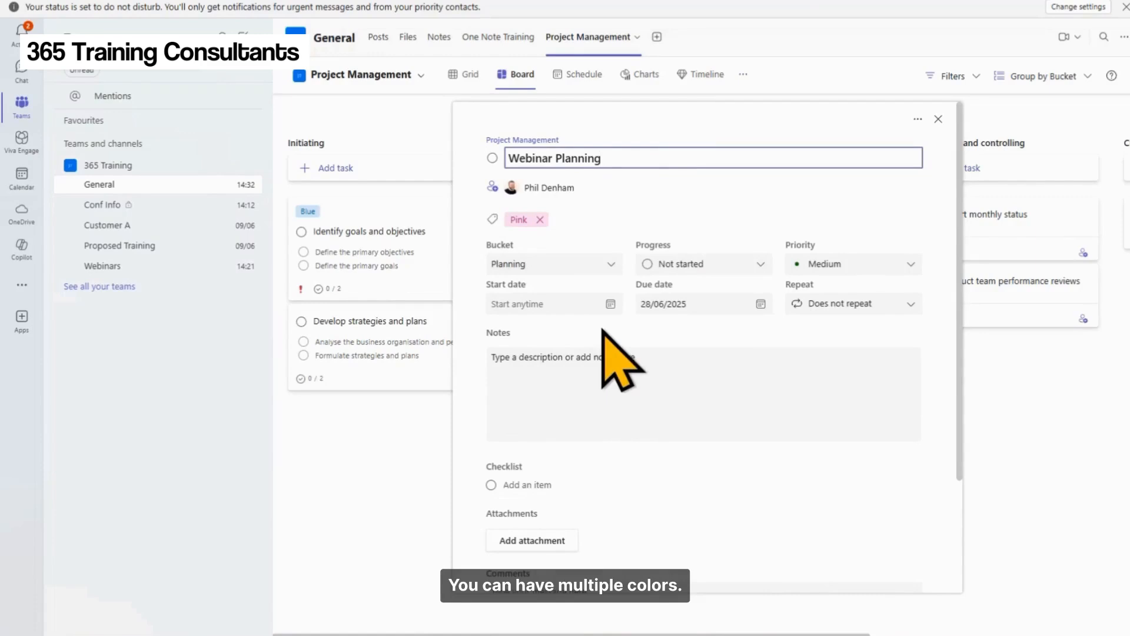
# Set the Webinar Planning task's priority to Urgent and its start date to 23/06/2025.
pyautogui.click(744, 272)
pyautogui.click(743, 268)
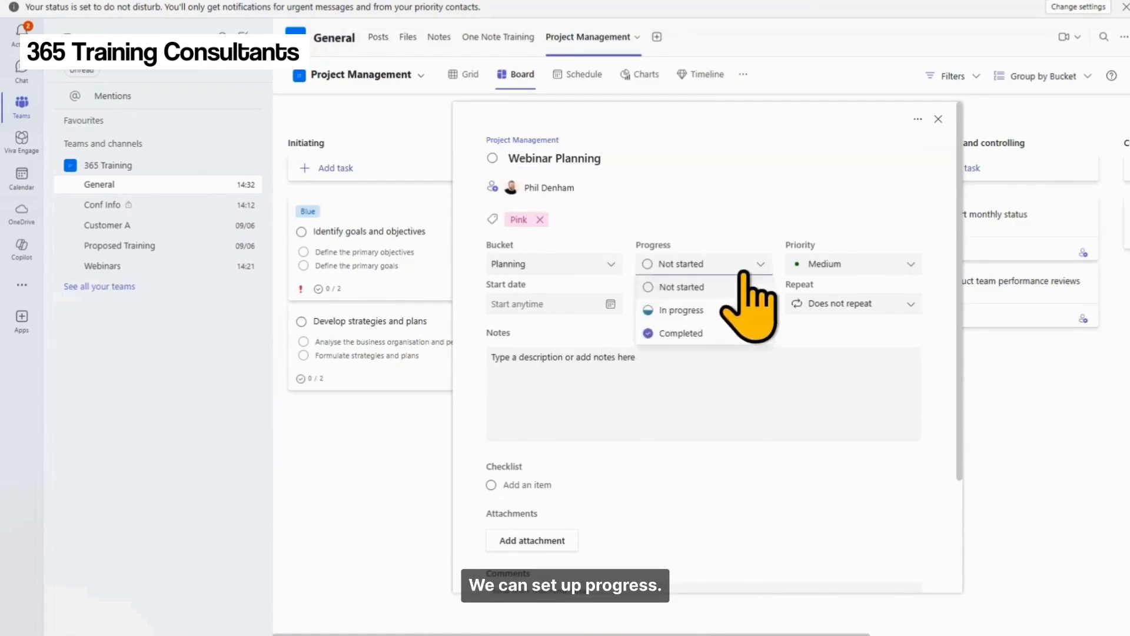
pyautogui.click(743, 272)
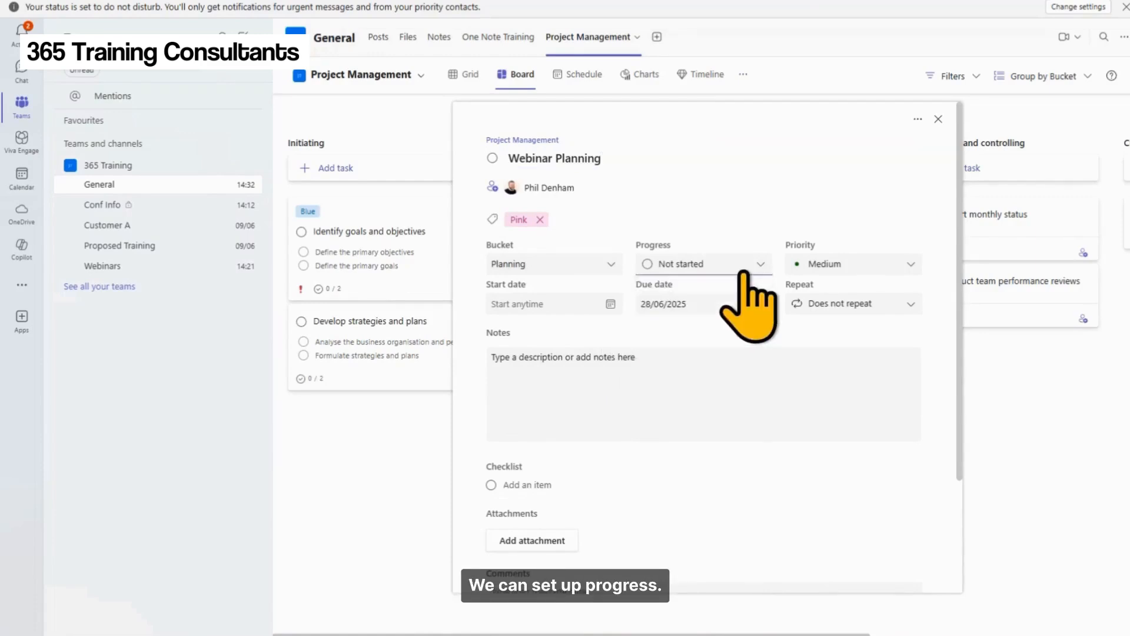
pyautogui.click(804, 268)
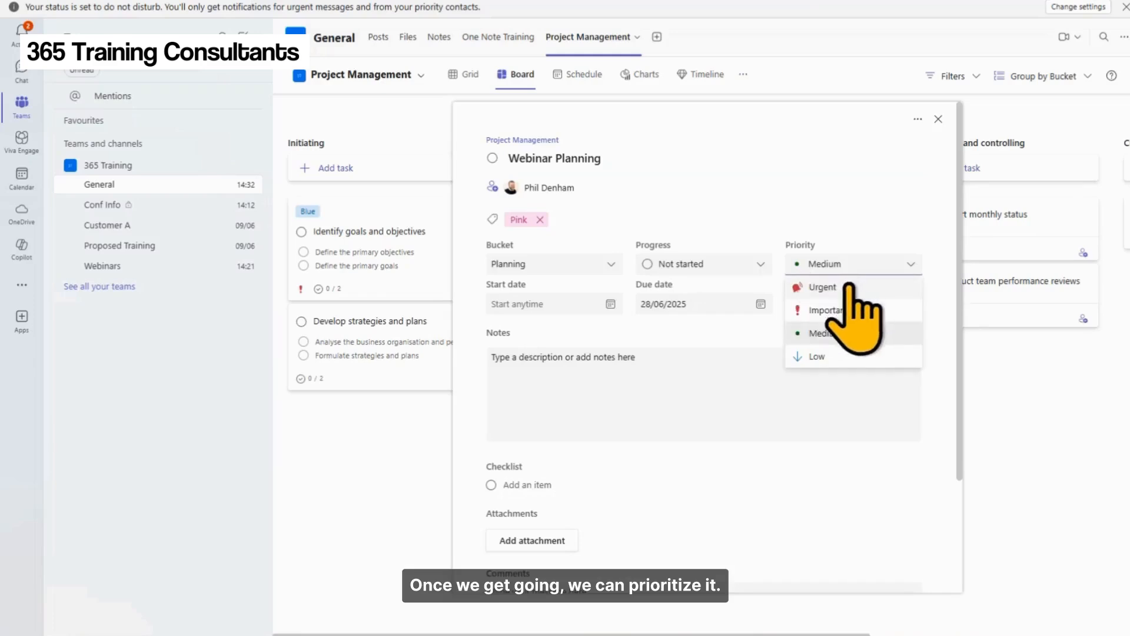
pyautogui.click(847, 285)
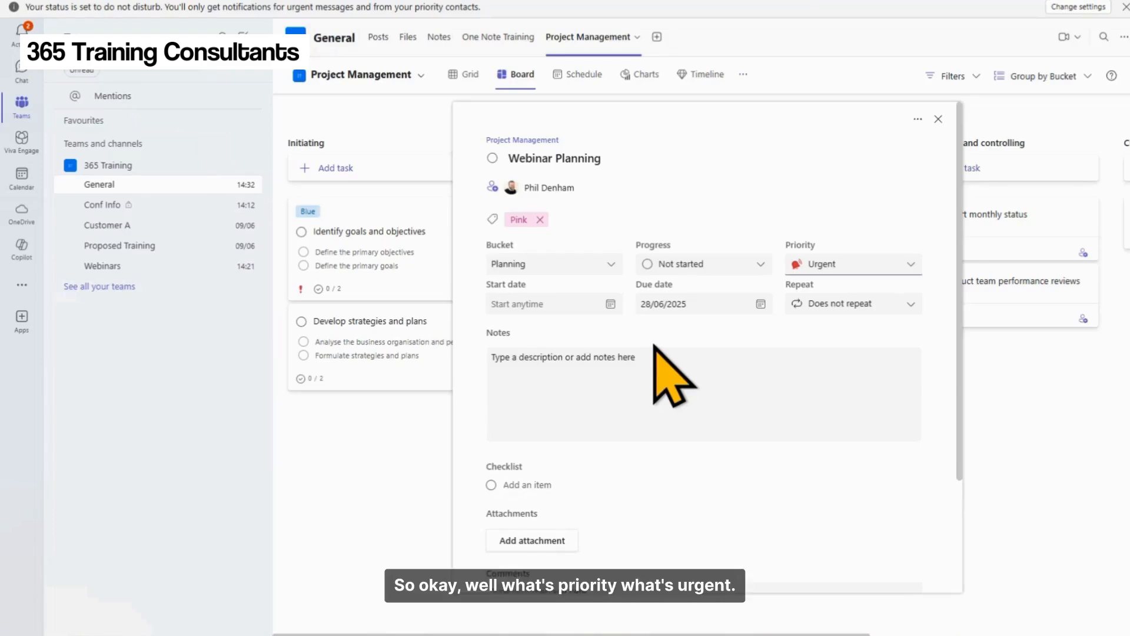
pyautogui.click(530, 304)
pyautogui.click(502, 462)
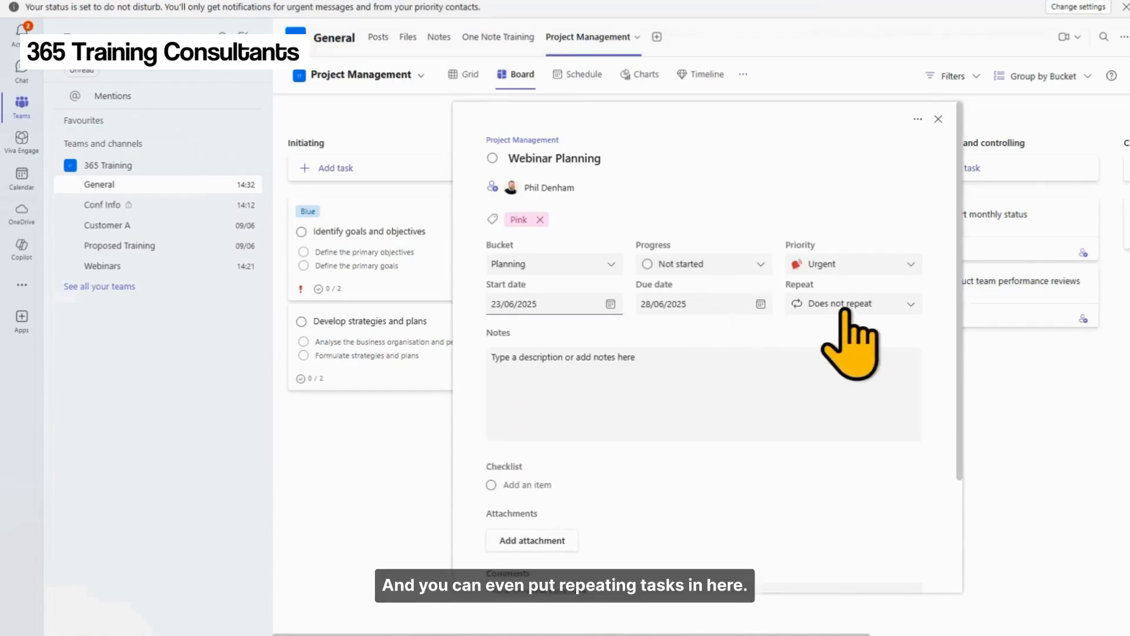
# Add the checklist entries item 1, item 2 and item 3 to the Webinar Planning task and close its details.
pyautogui.scroll(-3, 686, 398)
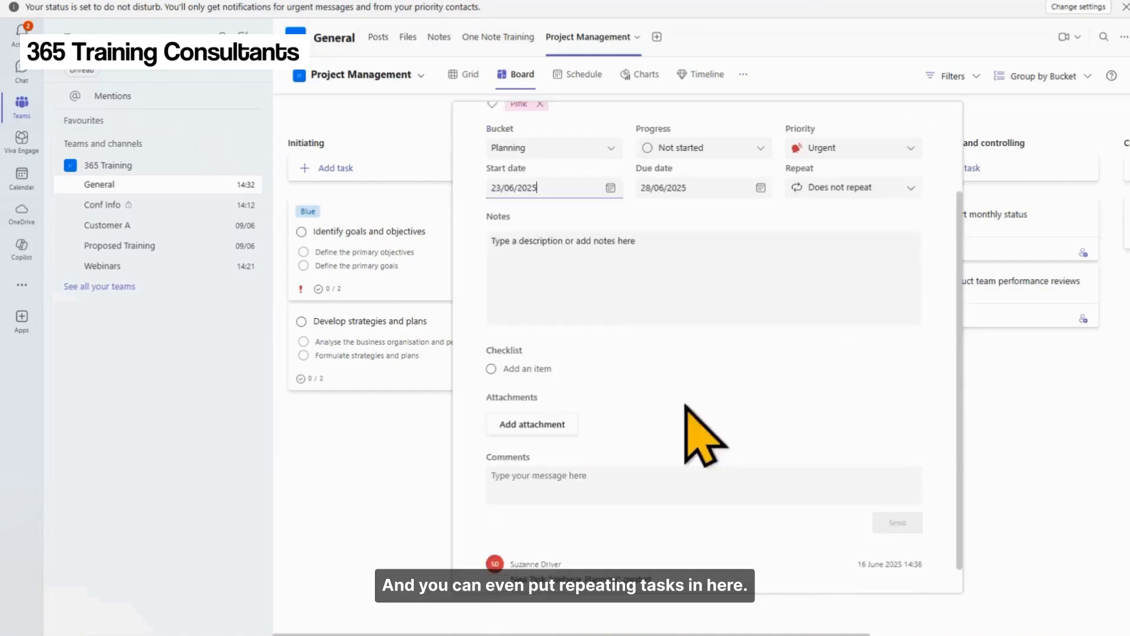
pyautogui.click(579, 335)
pyautogui.write('i')
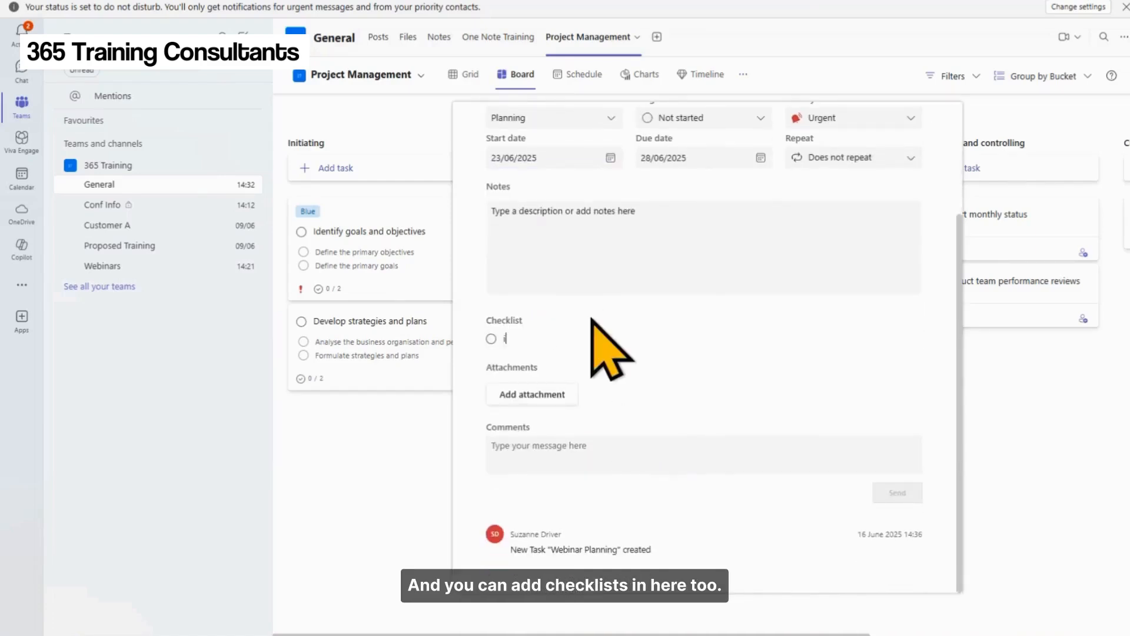
pyautogui.write('tem 1')
pyautogui.press('Return')
pyautogui.write('item ')
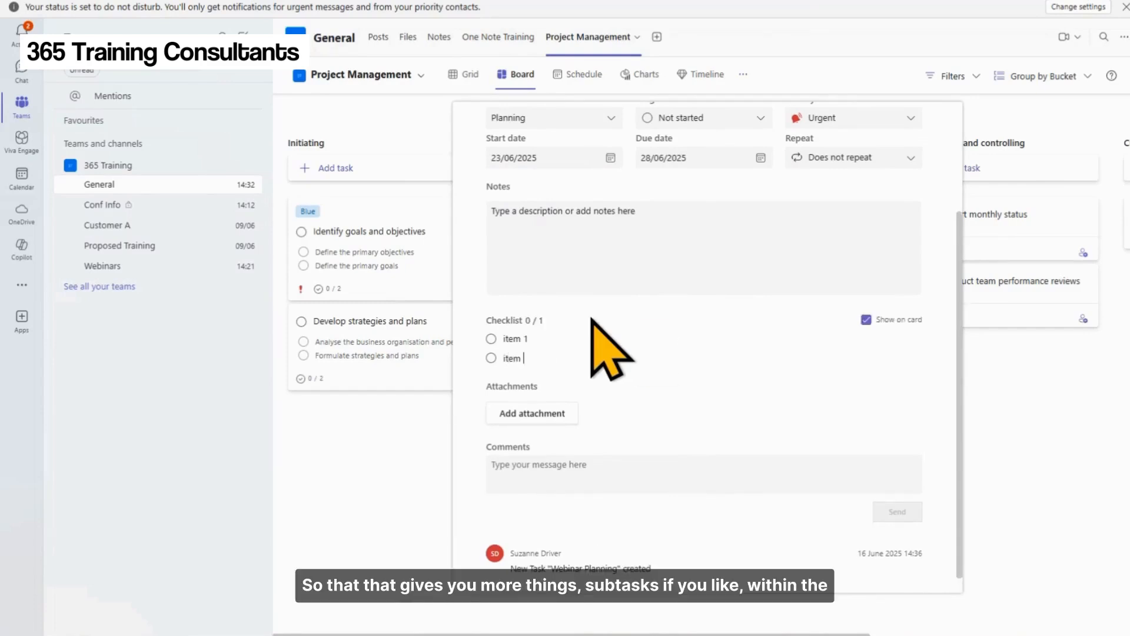
pyautogui.write('2')
pyautogui.press('Return')
pyautogui.write('item 3')
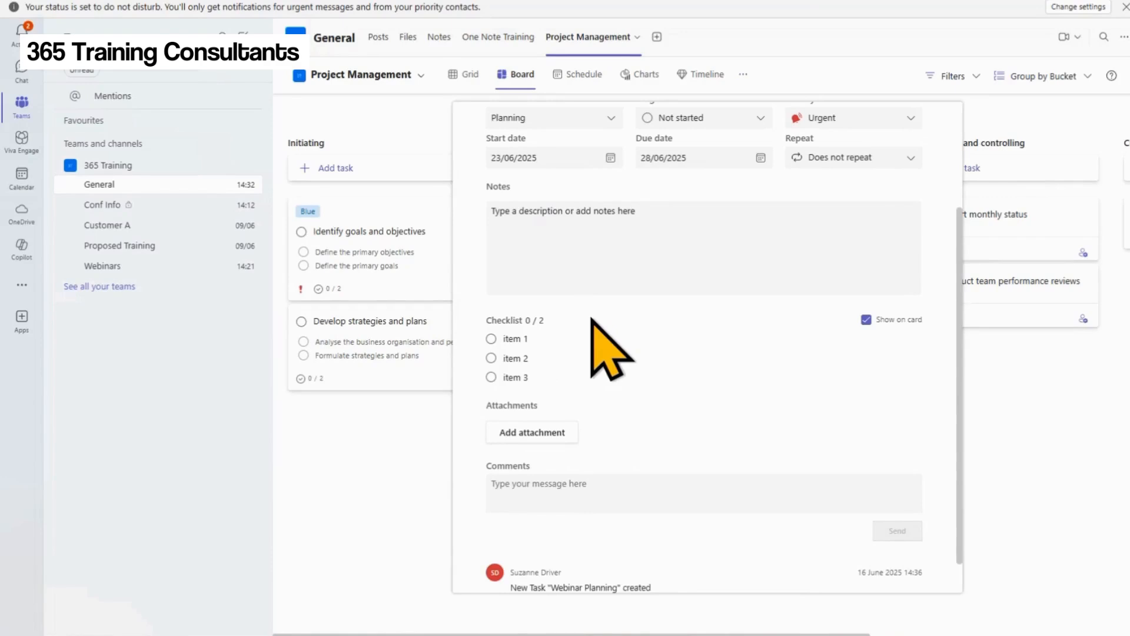
pyautogui.click(603, 480)
pyautogui.scroll(-1, 783, 501)
pyautogui.scroll(4, 813, 500)
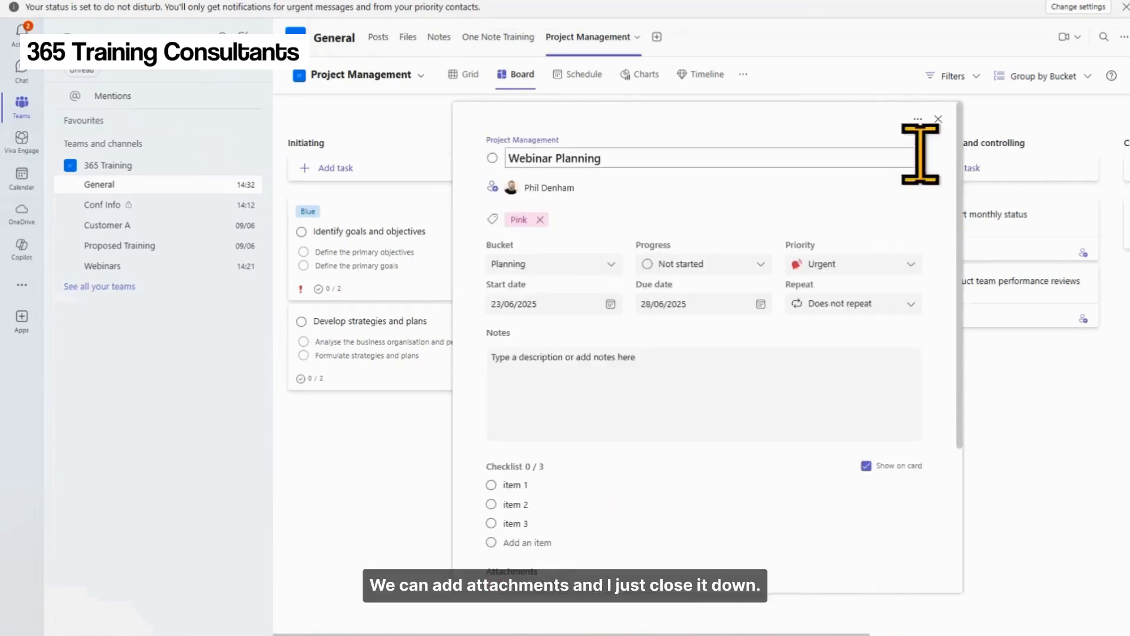
pyautogui.click(939, 119)
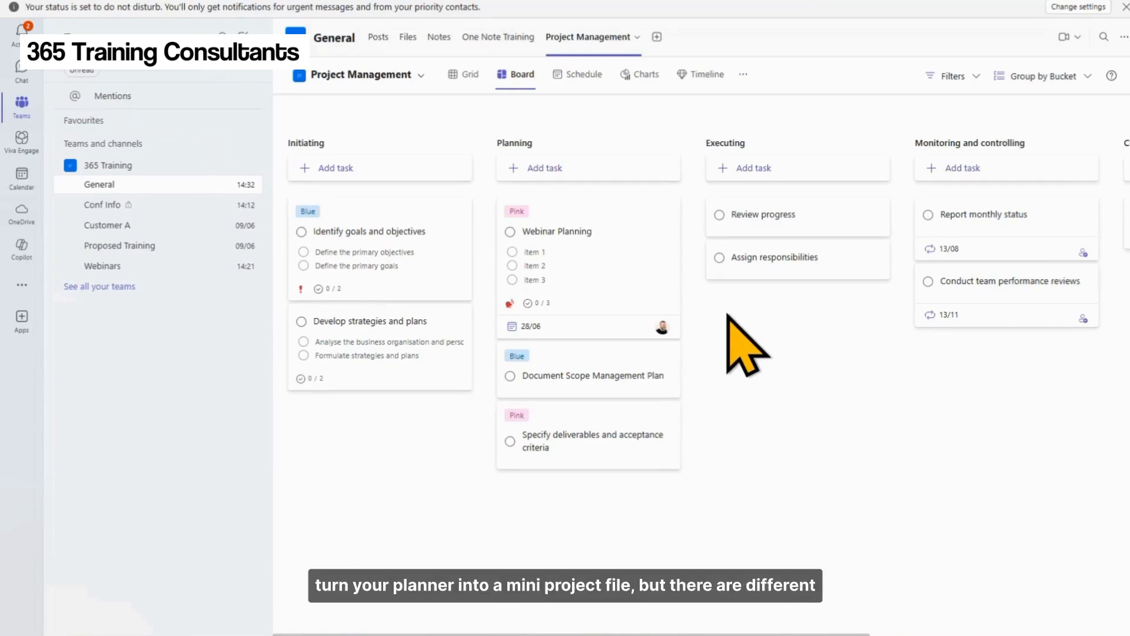
# Review the plan's tasks in the grid, board, schedule and charts views, ending on the grid.
pyautogui.click(470, 82)
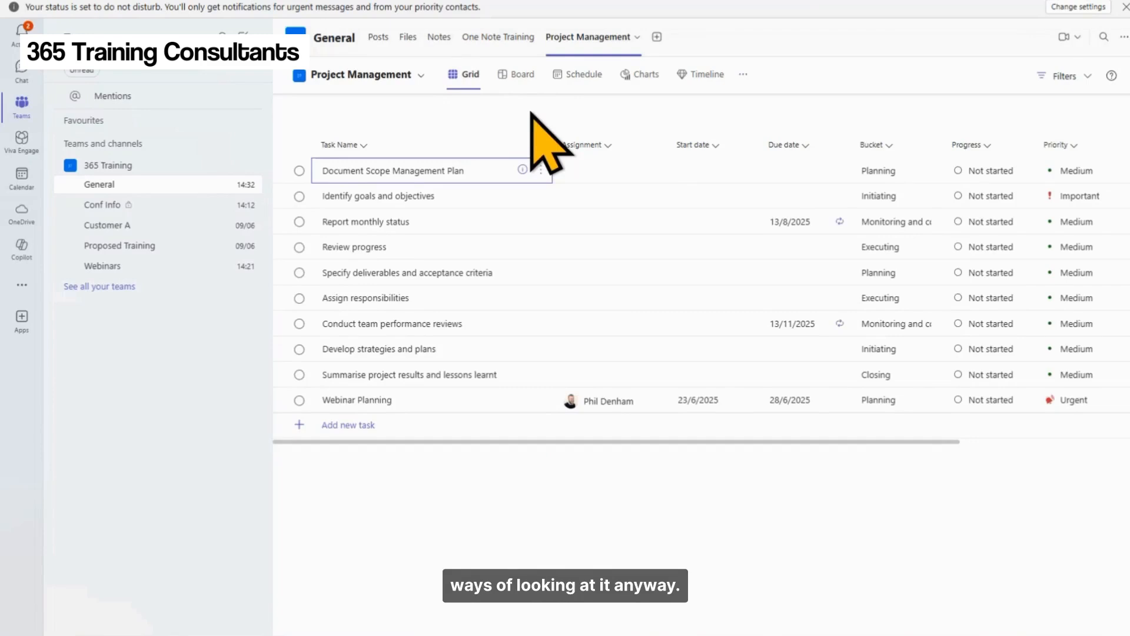
pyautogui.click(518, 75)
pyautogui.click(582, 75)
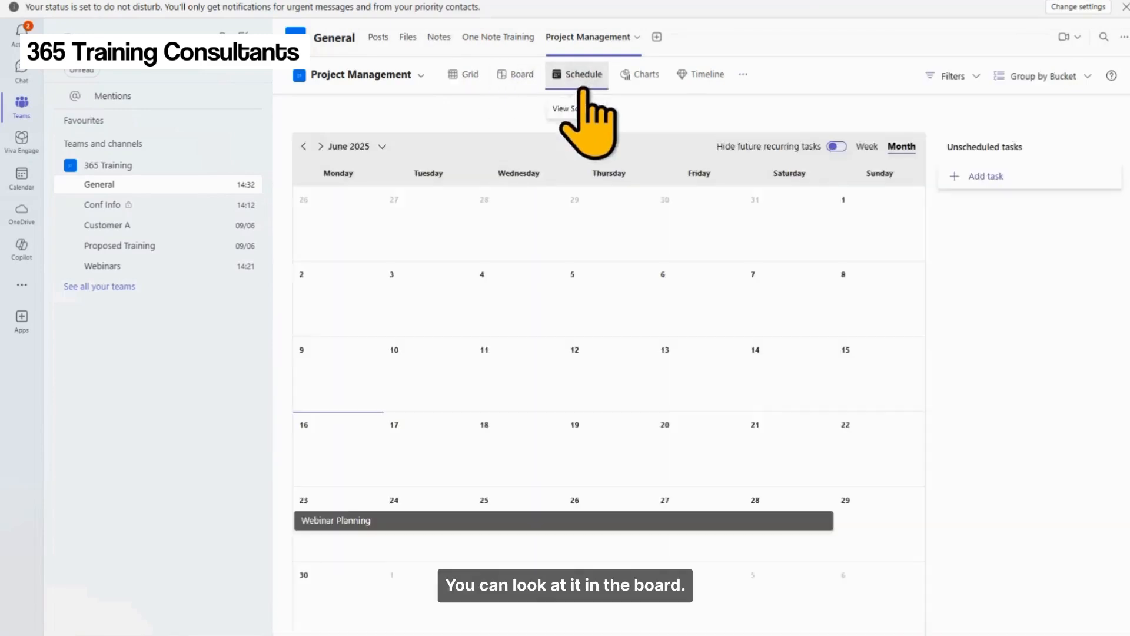
pyautogui.click(621, 77)
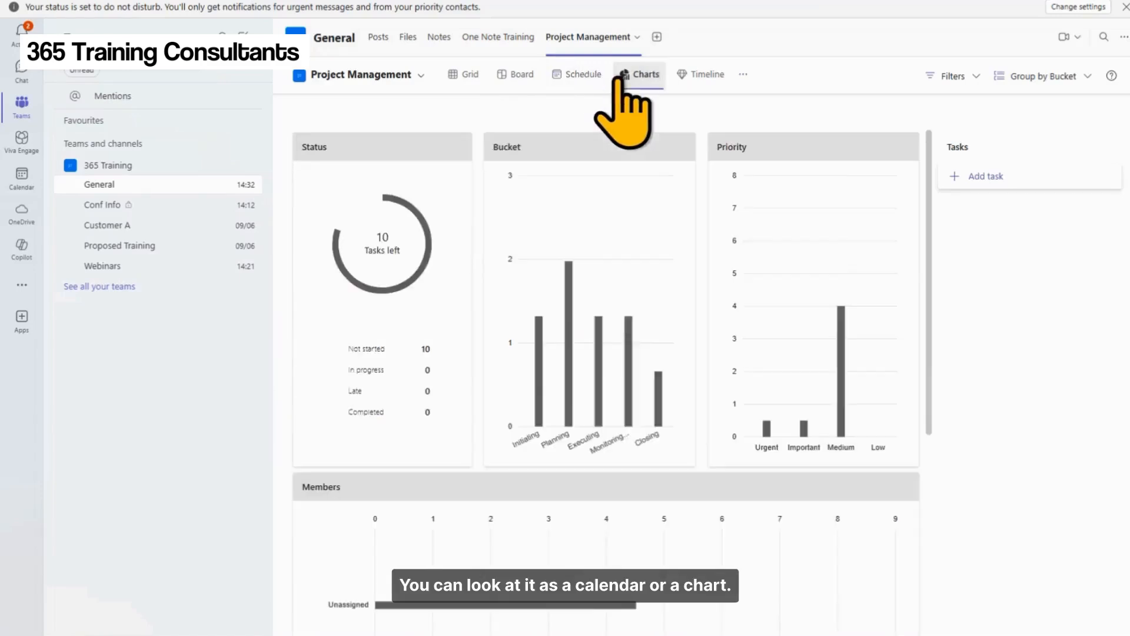
pyautogui.click(466, 83)
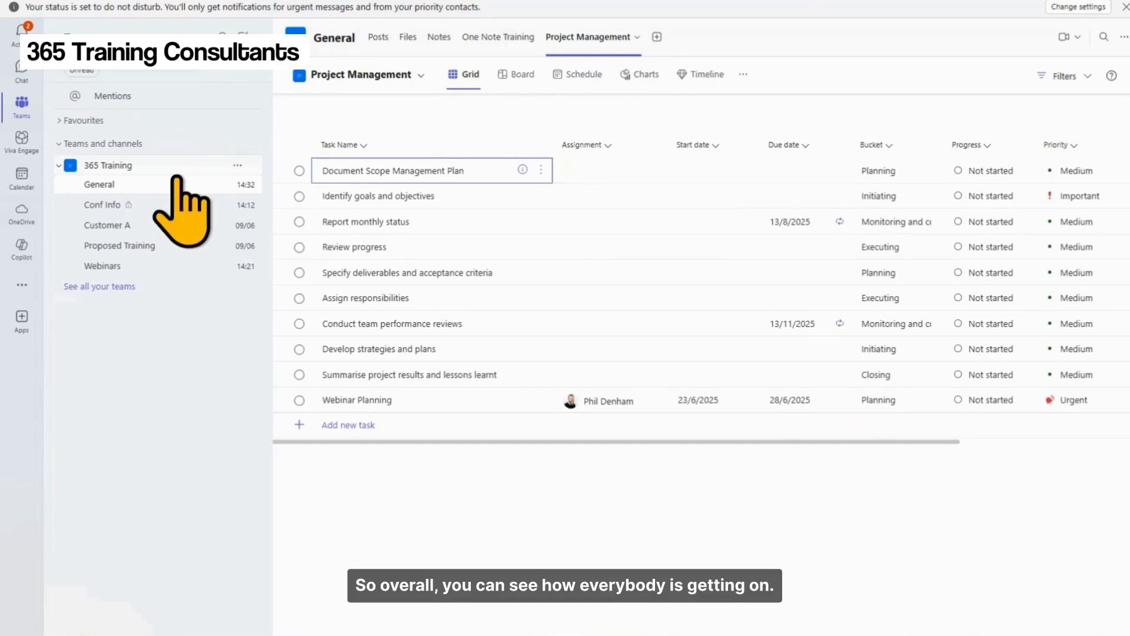
# Add a OneNote tab to the General channel using the default team notebook, 365 Training Notebook, with posting to the channel enabled.
pyautogui.click(660, 37)
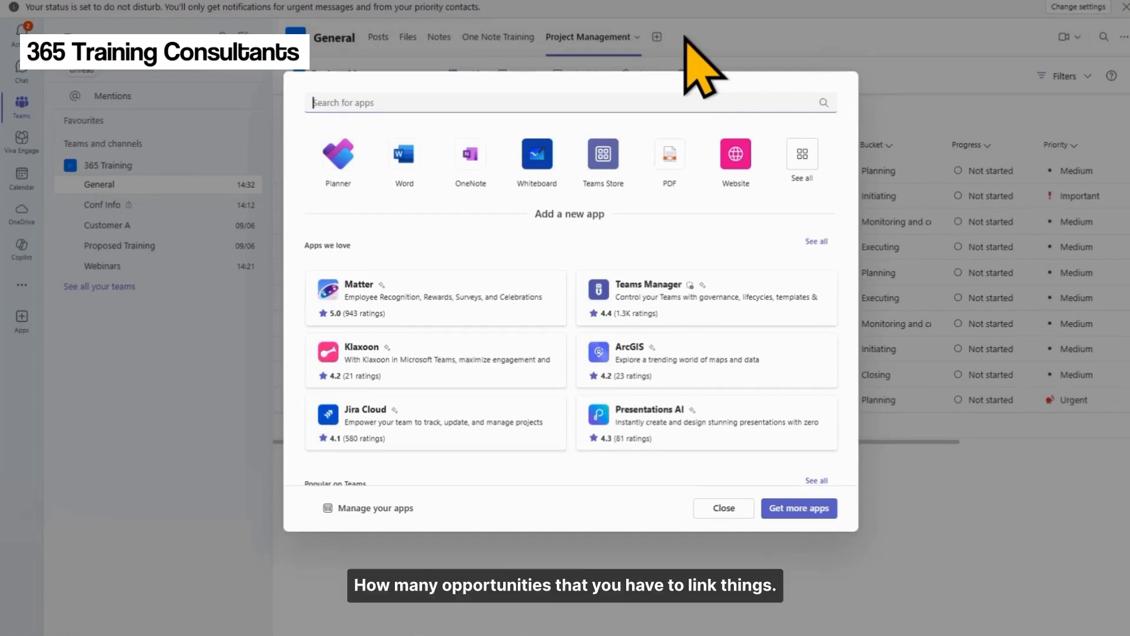
pyautogui.write('one')
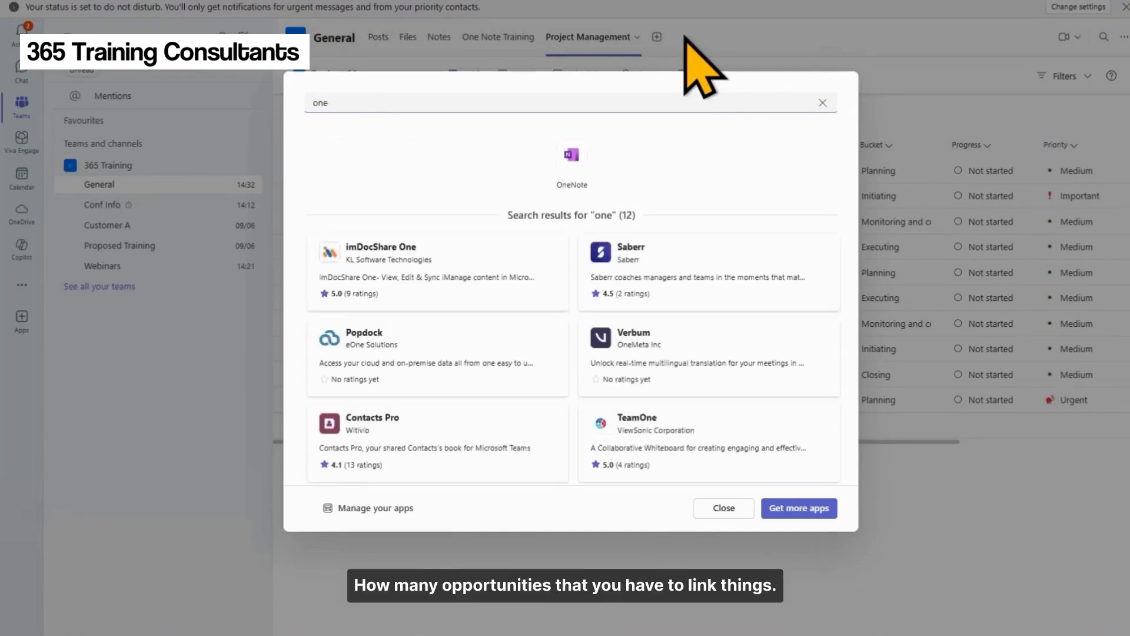
pyautogui.click(572, 155)
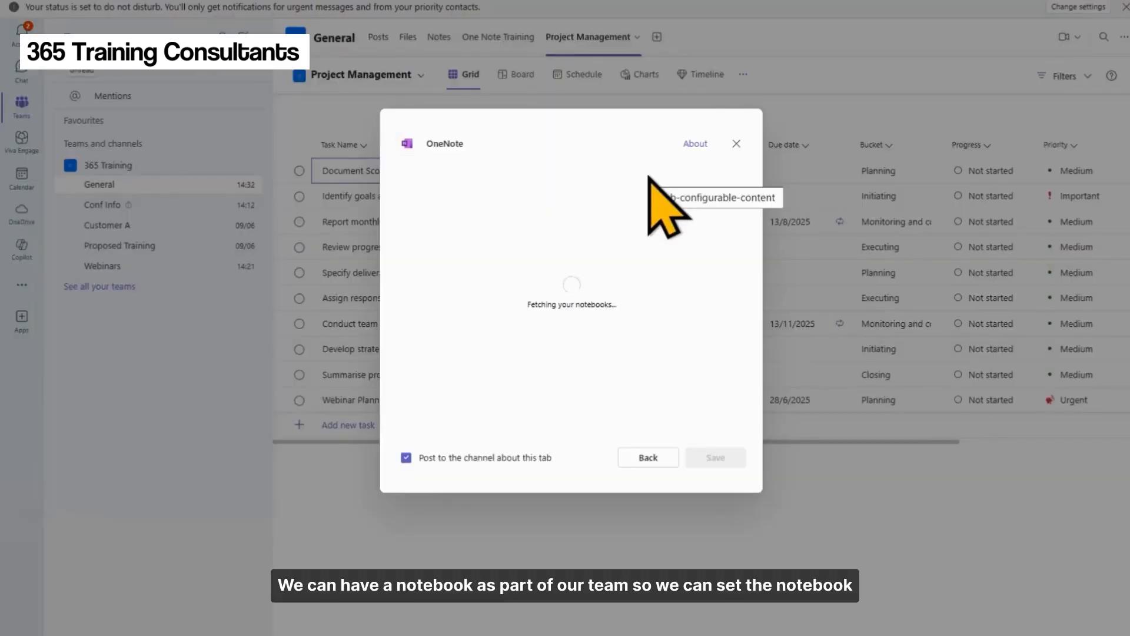
pyautogui.click(655, 236)
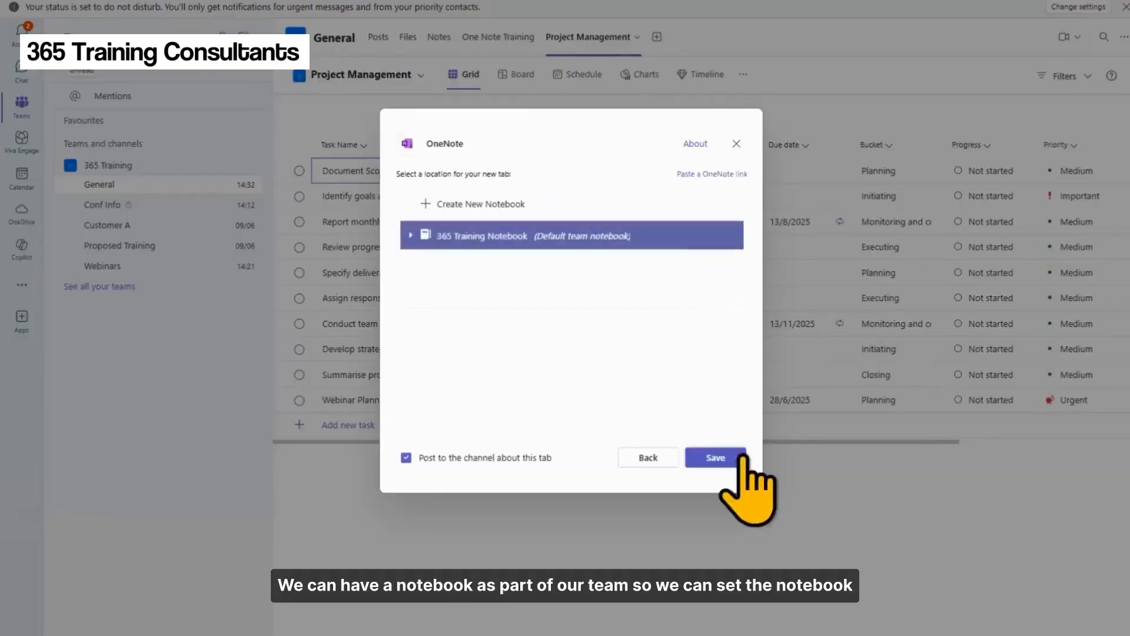
pyautogui.click(740, 461)
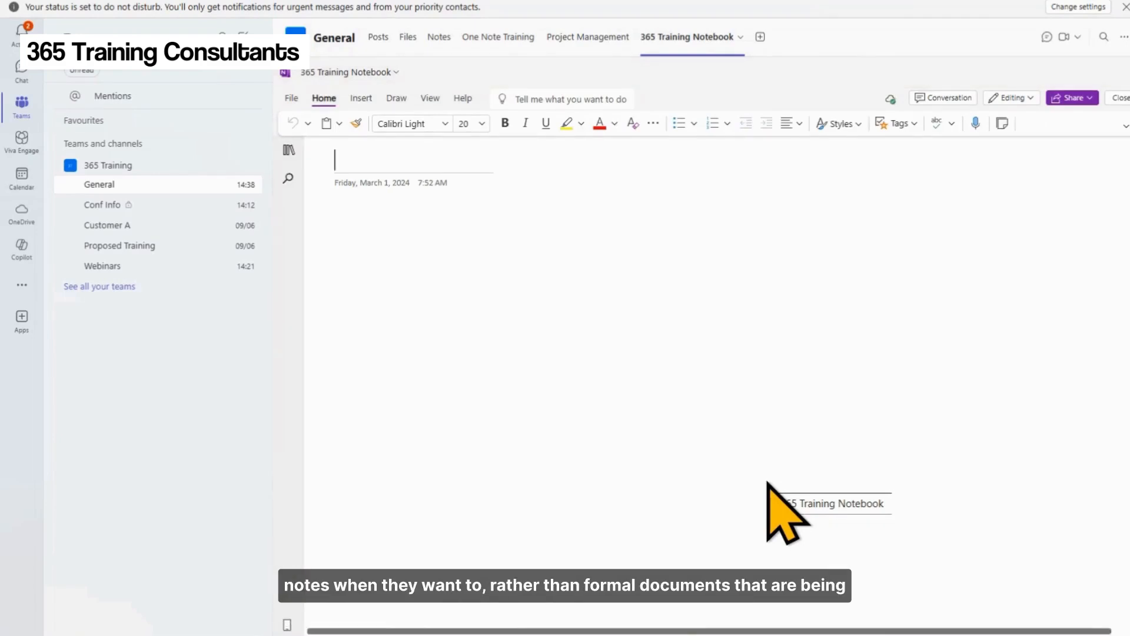
# Review the Project Management plan and the General channel's posts about the added tabs.
pyautogui.click(586, 37)
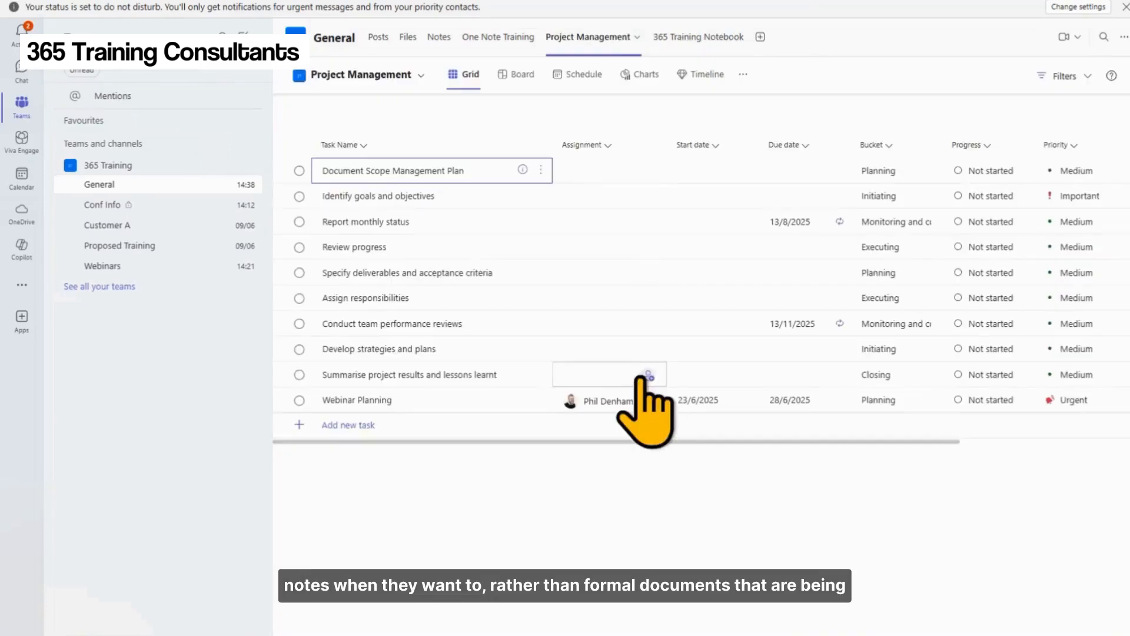
pyautogui.click(382, 41)
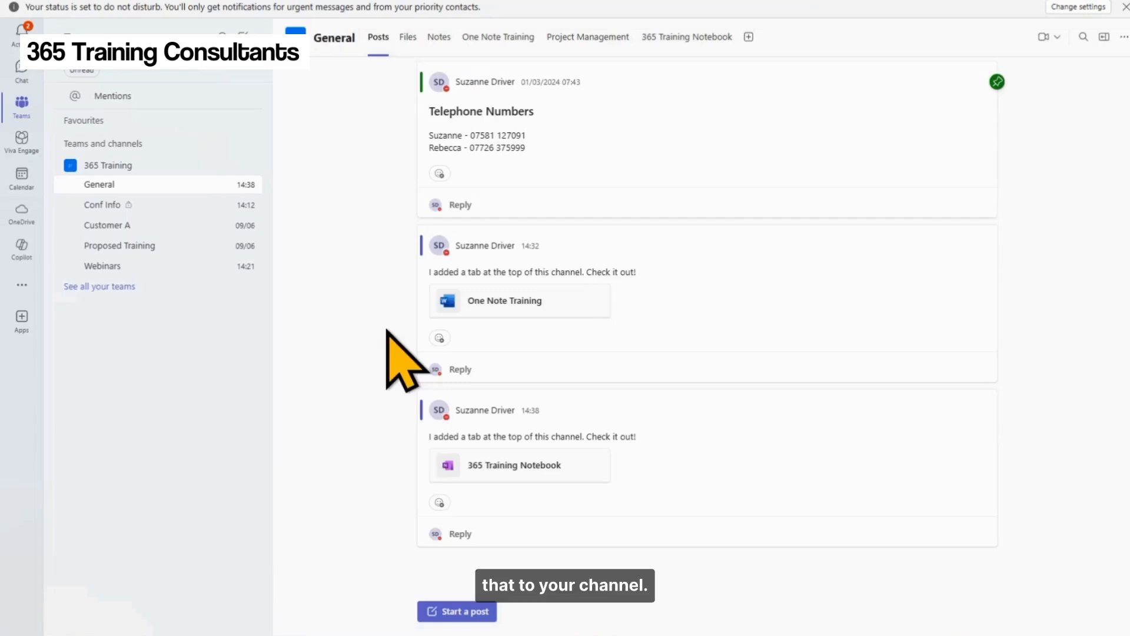
# Browse the catalogue of apps that can be added as tabs to the General channel, down to the Microsoft-built apps.
pyautogui.click(749, 37)
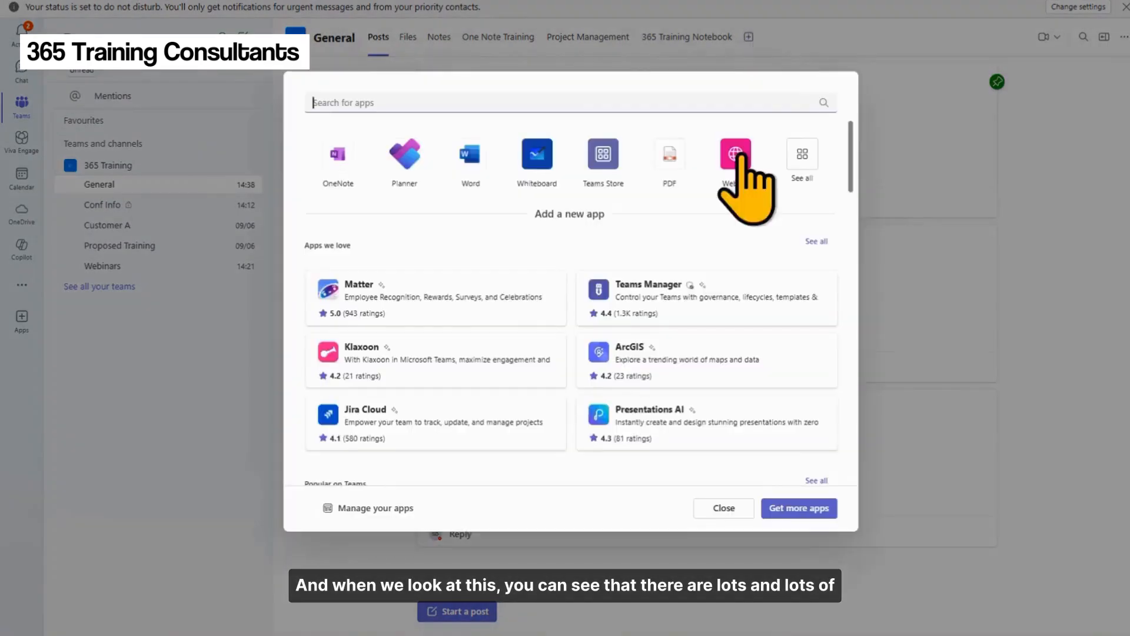
pyautogui.scroll(-10, 623, 253)
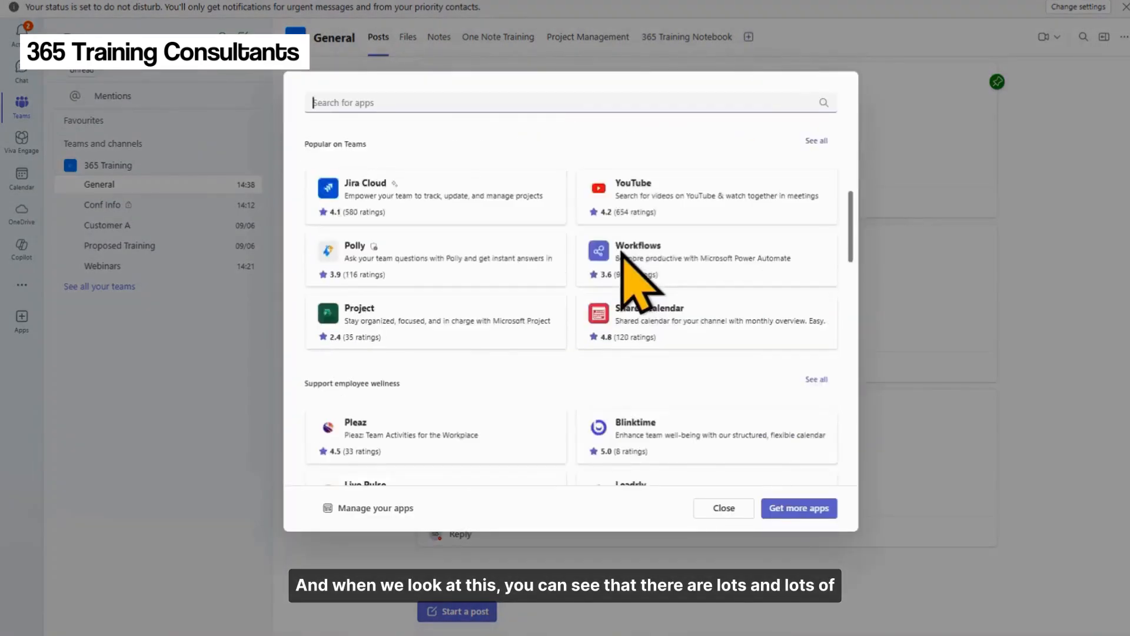
pyautogui.scroll(-6, 545, 309)
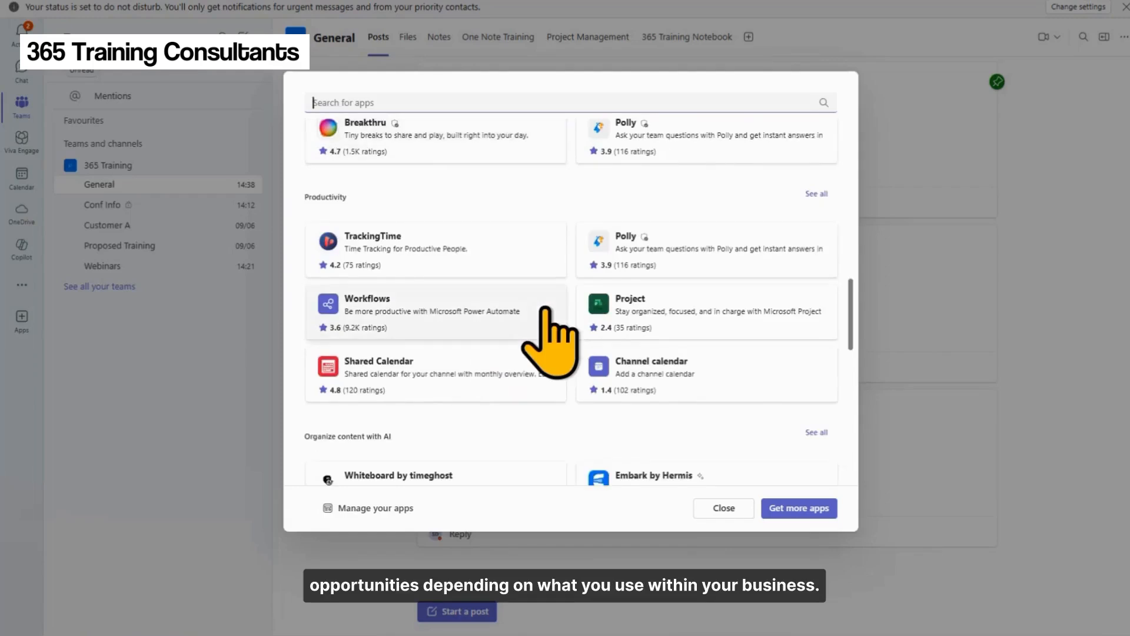
pyautogui.scroll(-5, 545, 312)
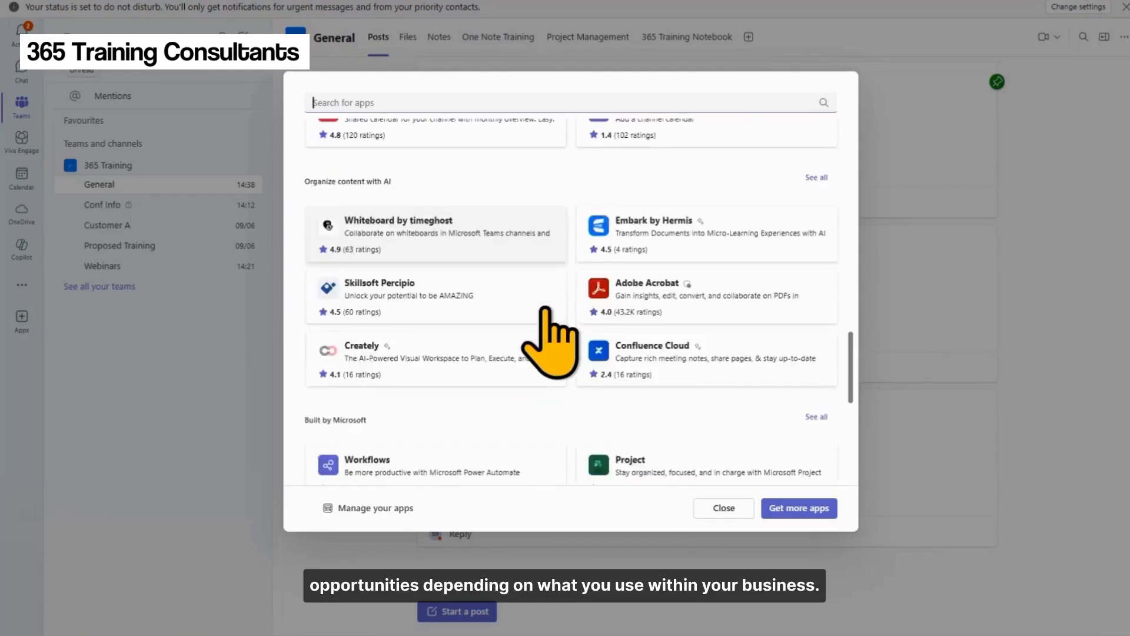